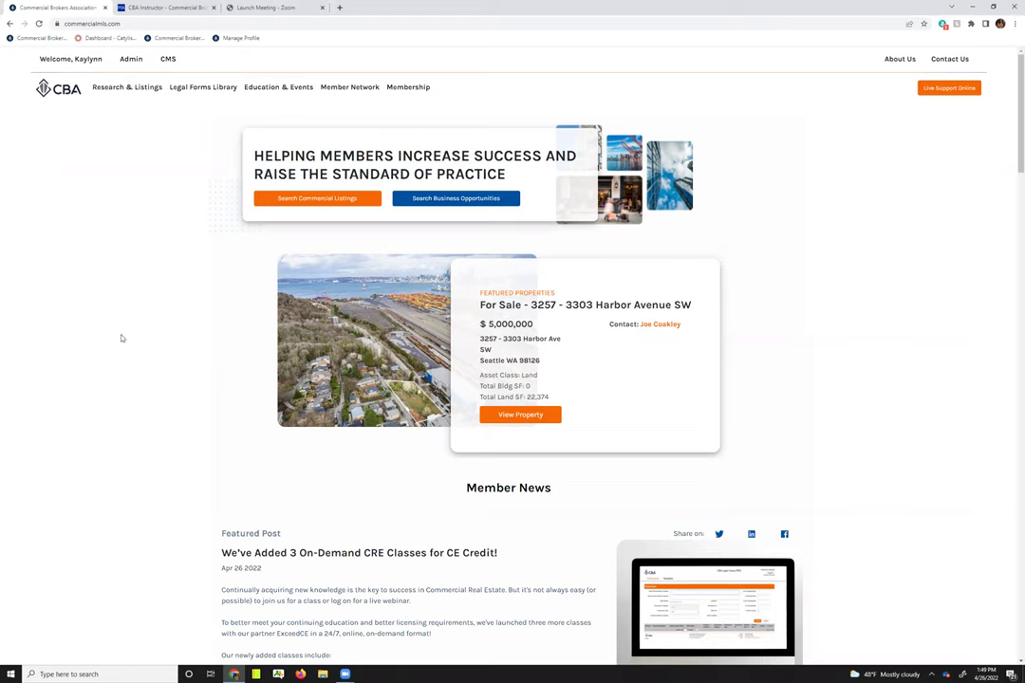
Step: Start adding a listing from the Catylist listings page and look up the address 12131 113th Avenue Northeast, Kirkland, WA
left_click(73, 59)
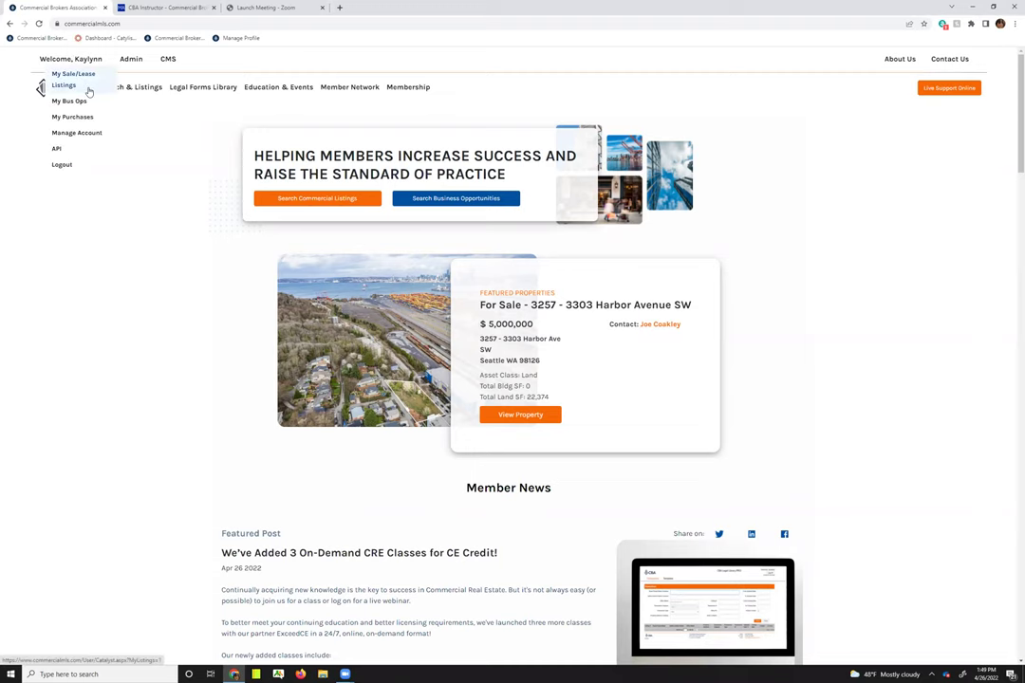
left_click(184, 11)
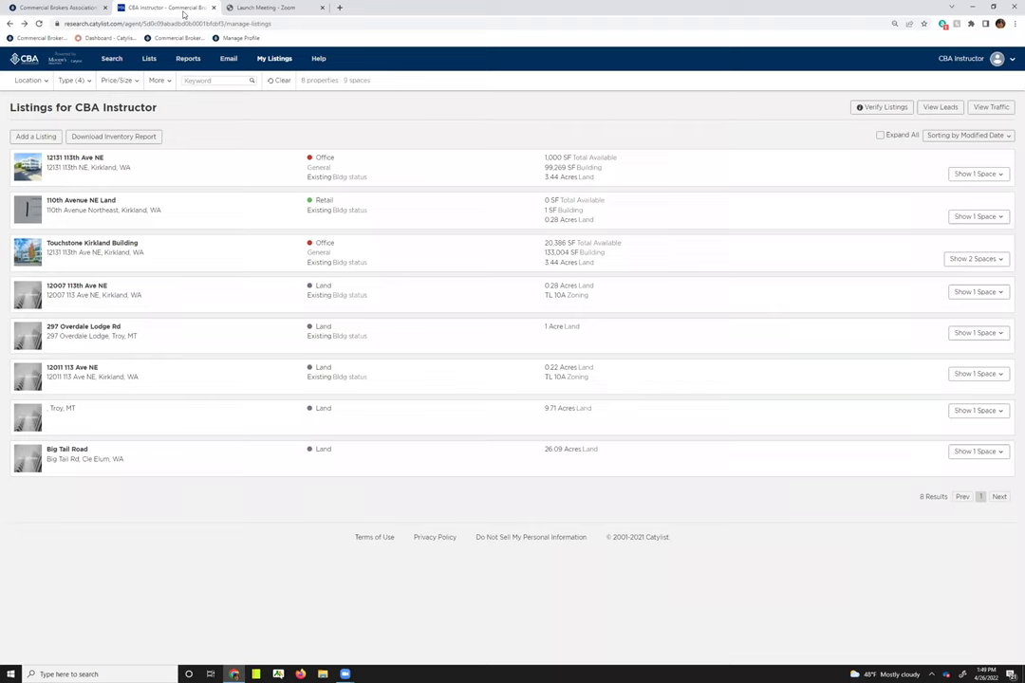
left_click(30, 136)
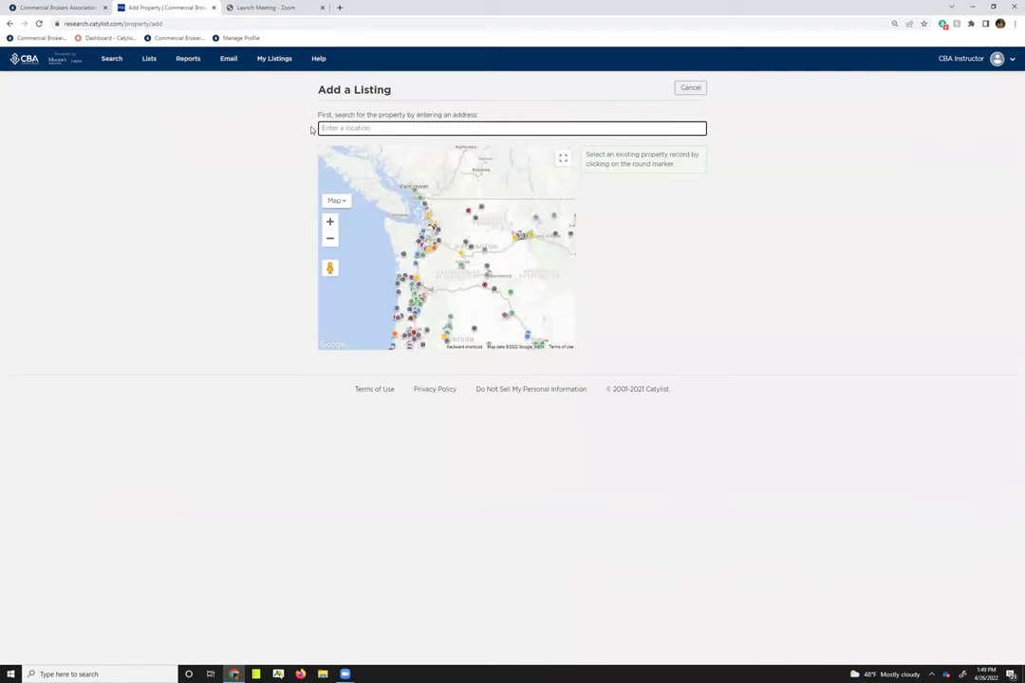
type("12131")
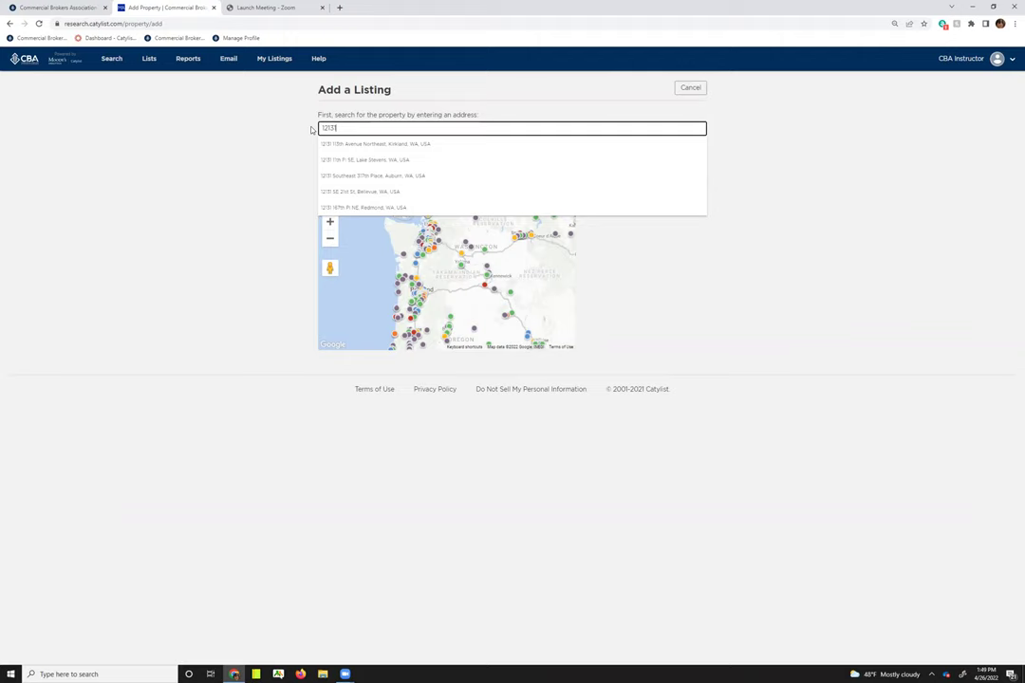
left_click(360, 144)
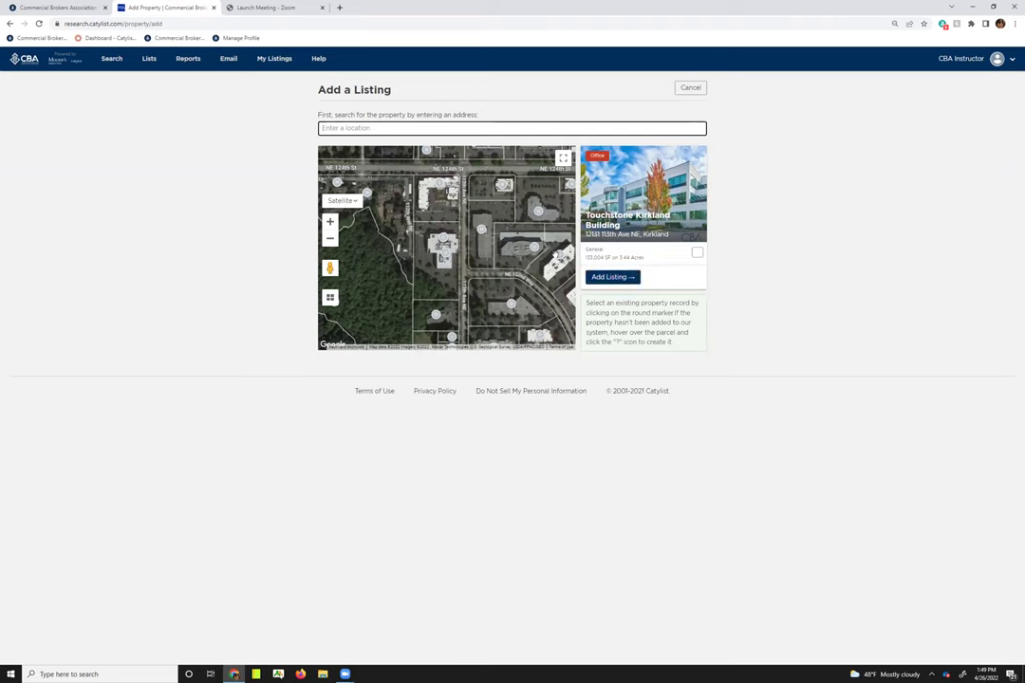
Step: Choose the existing Touchstone Kirkland Building property record and create a new listing for it
left_click_drag(465, 305, 463, 253)
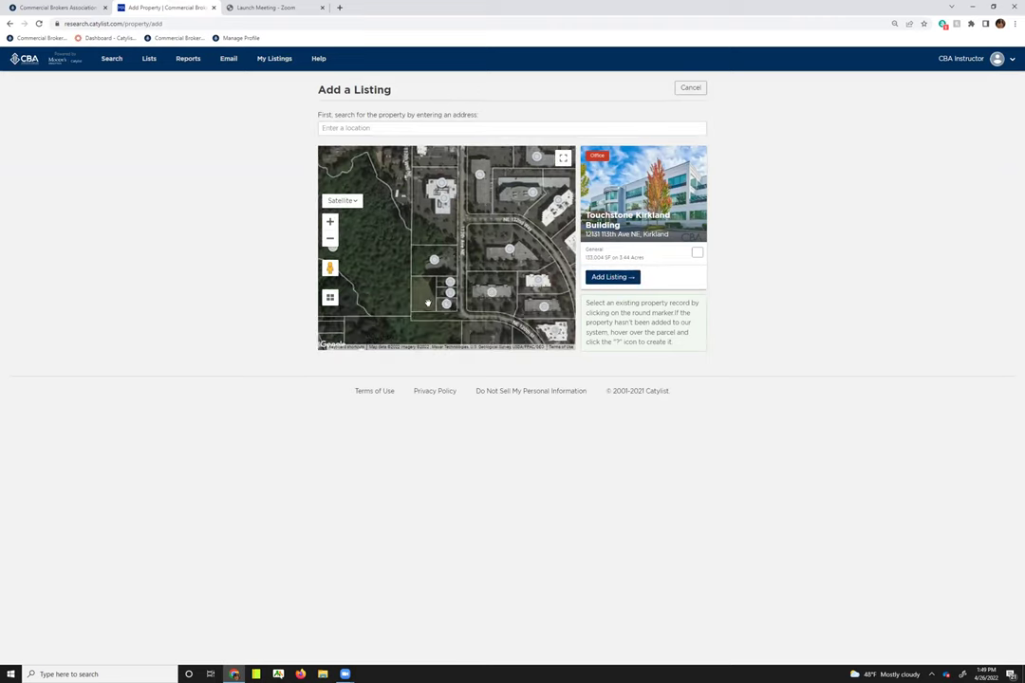
mouse_move(424, 300)
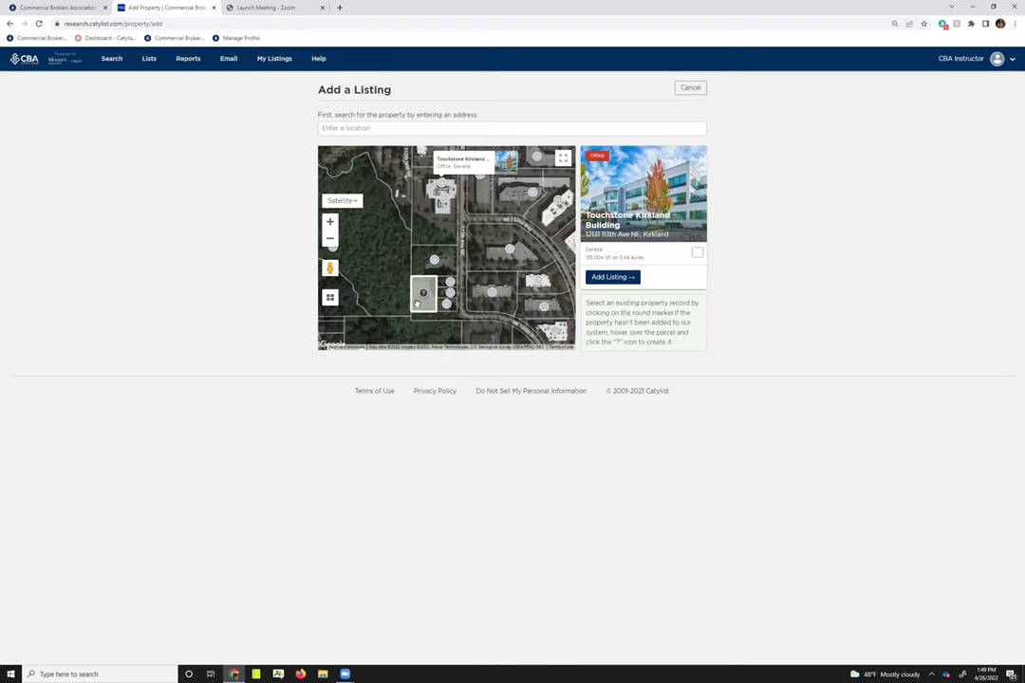
left_click(622, 282)
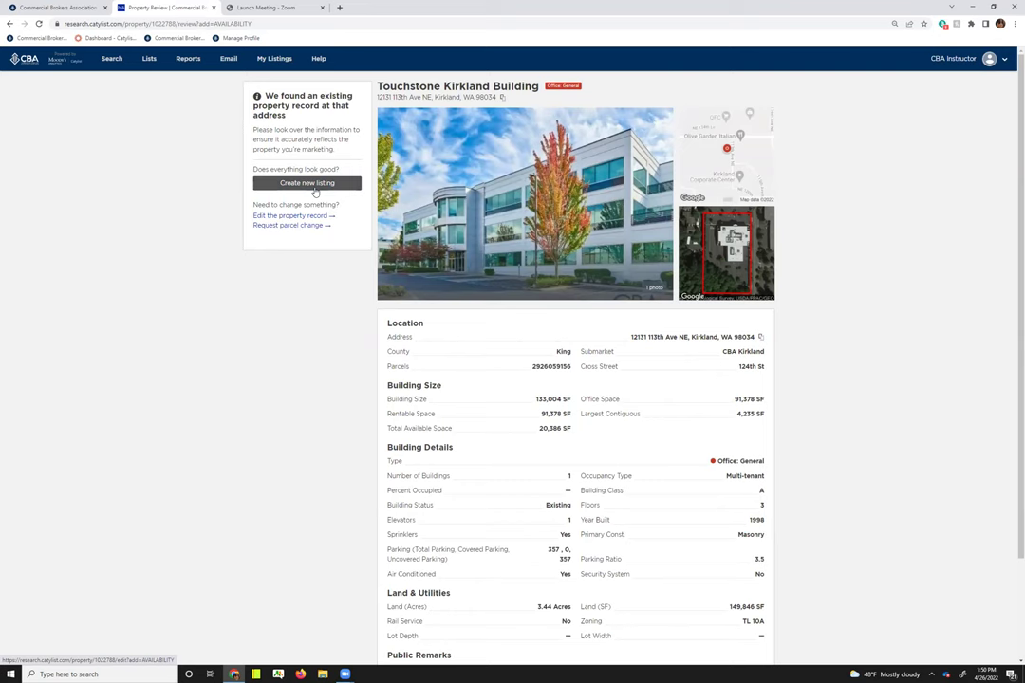
left_click(316, 186)
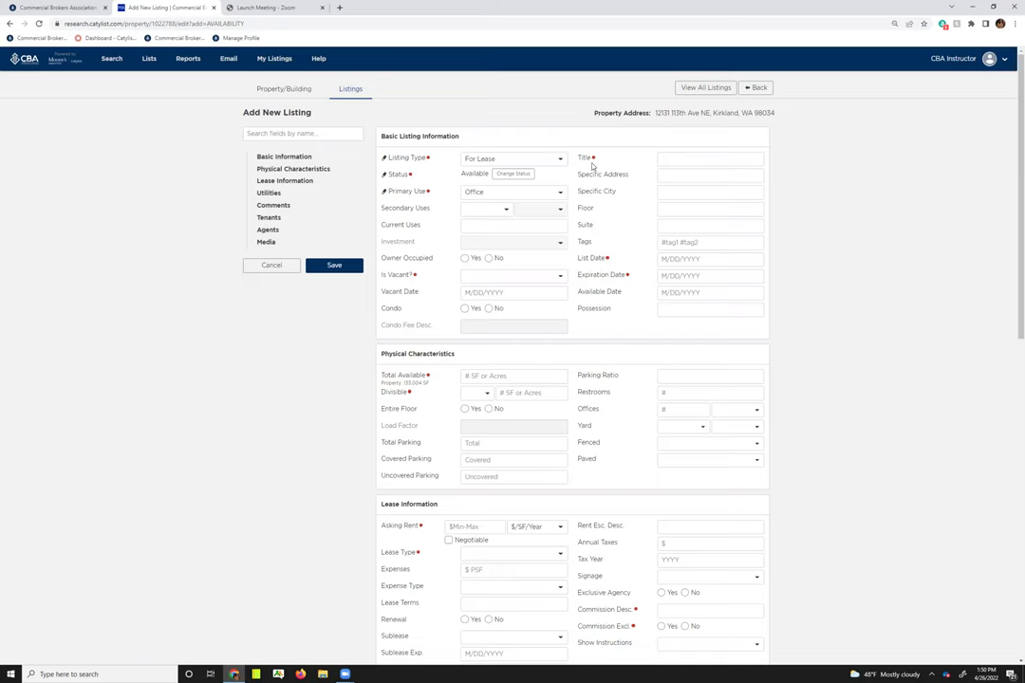
Step: Title the listing "100 SF of Office Space" and mark the space as vacant
left_click(670, 157)
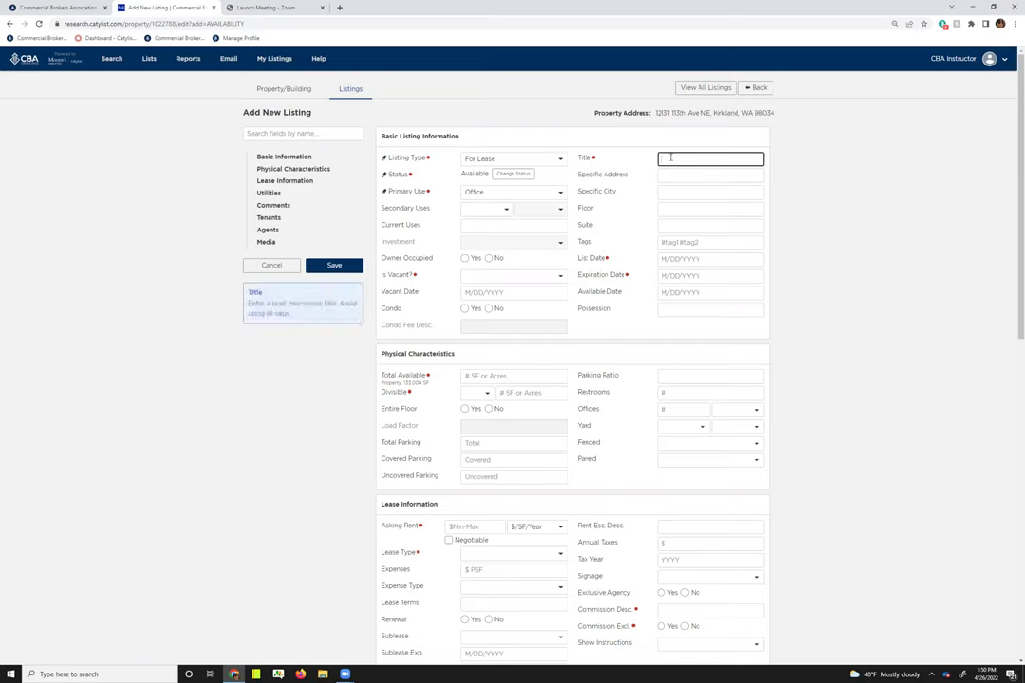
type("10k SF of Office Space")
left_click(546, 278)
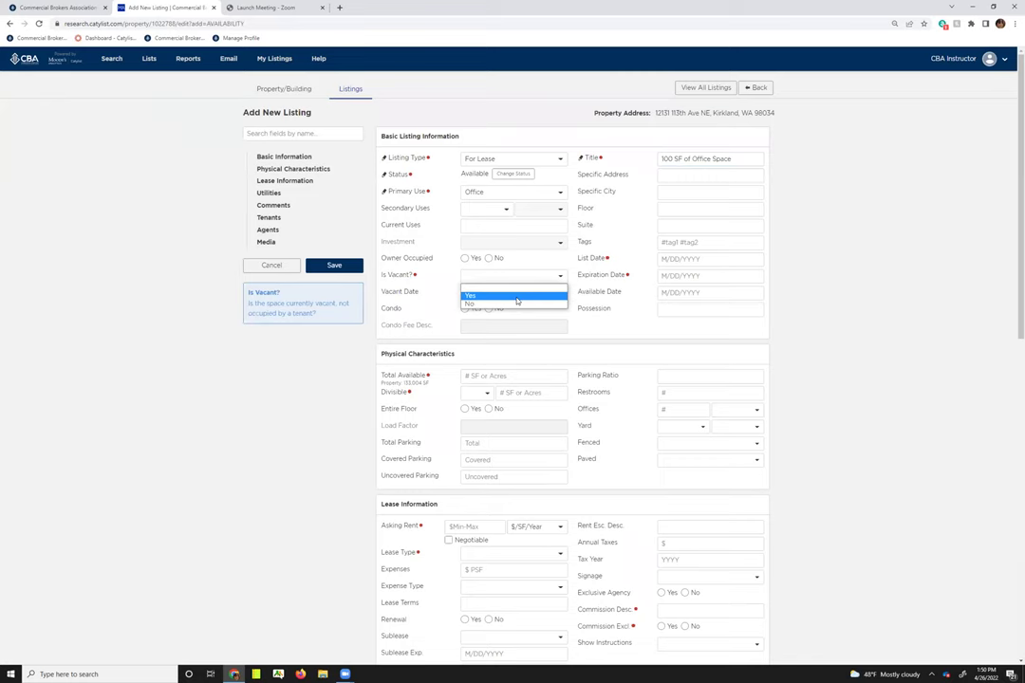
left_click(517, 297)
Step: Set the list date to 4/26/2022 and the expiration date to 4/26/2023
left_click(678, 260)
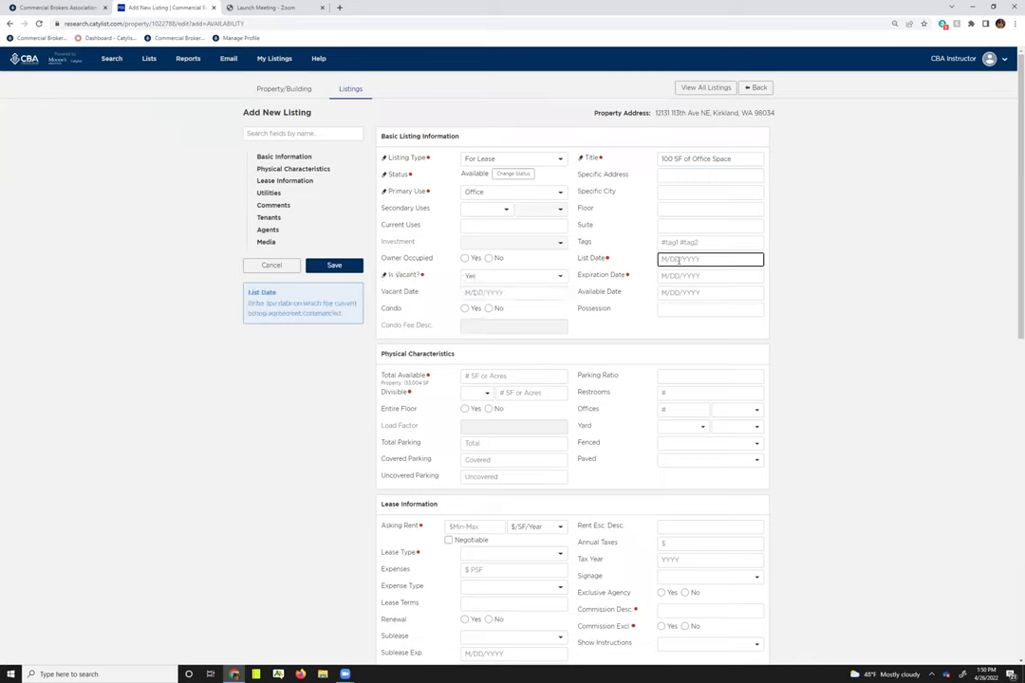
type("4/26/22")
left_click(677, 275)
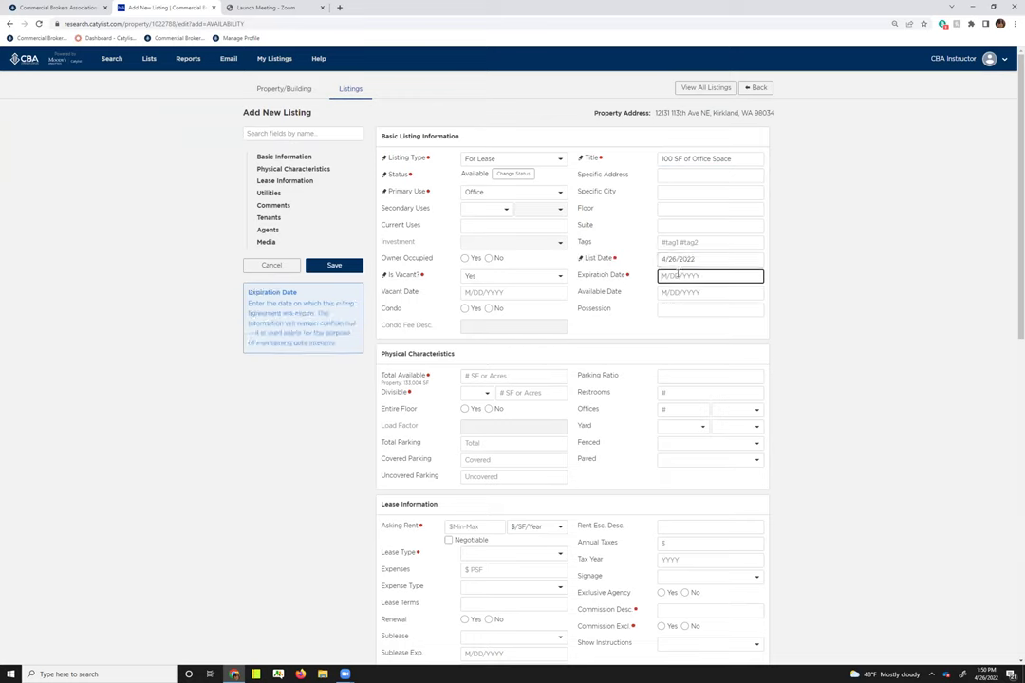
type("4/26/2023")
Step: Set the total available area to 100 SF and mark the space as not divisible
left_click(528, 377)
type("100")
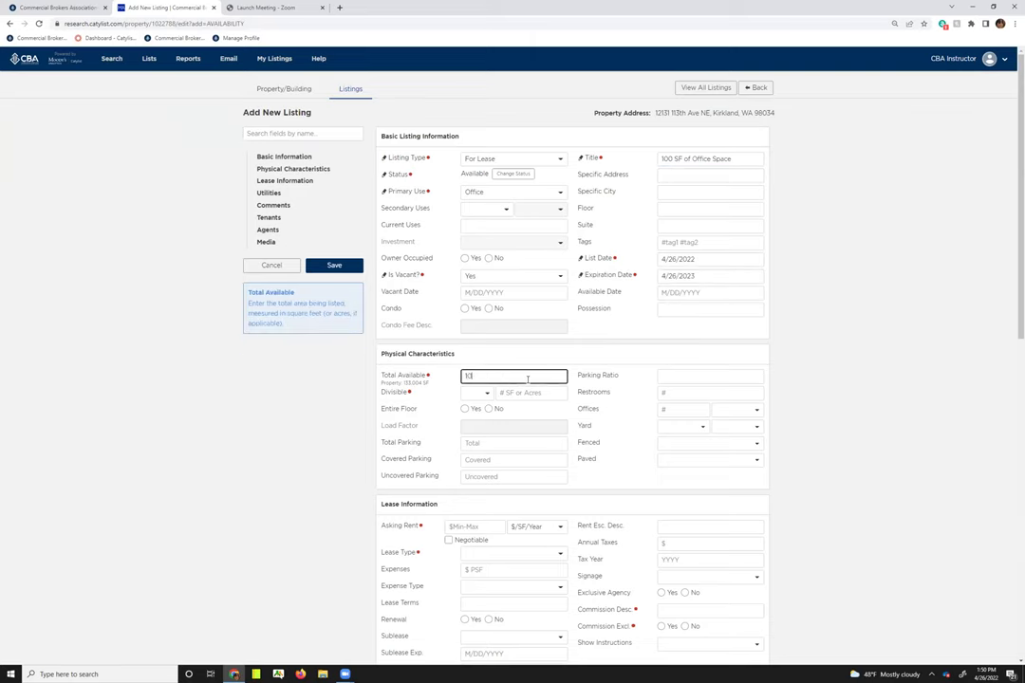
left_click(477, 393)
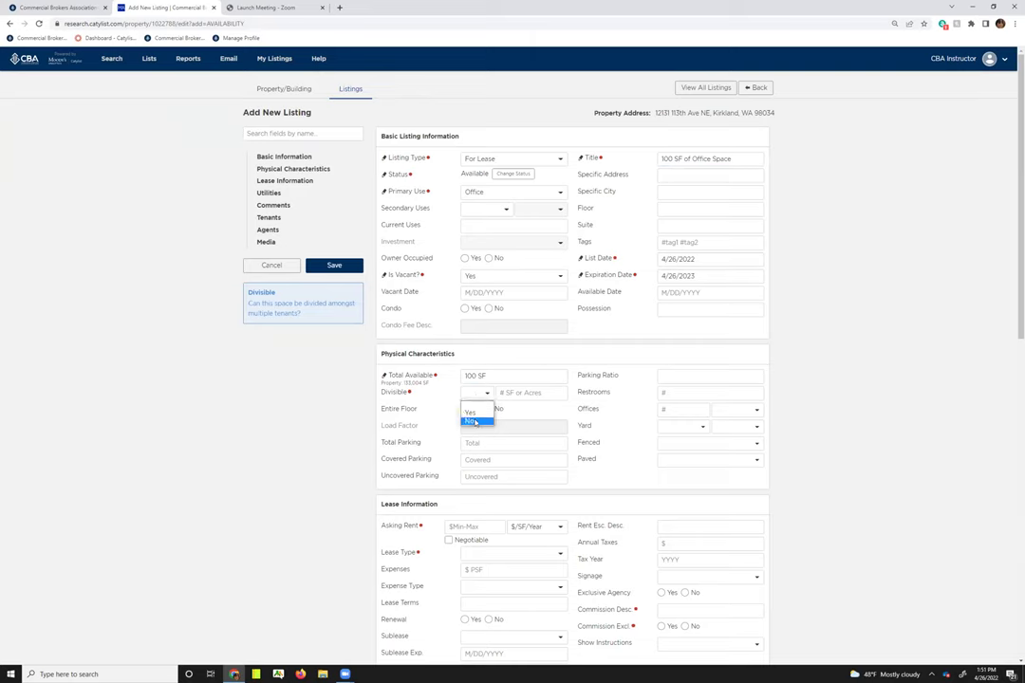
left_click(475, 422)
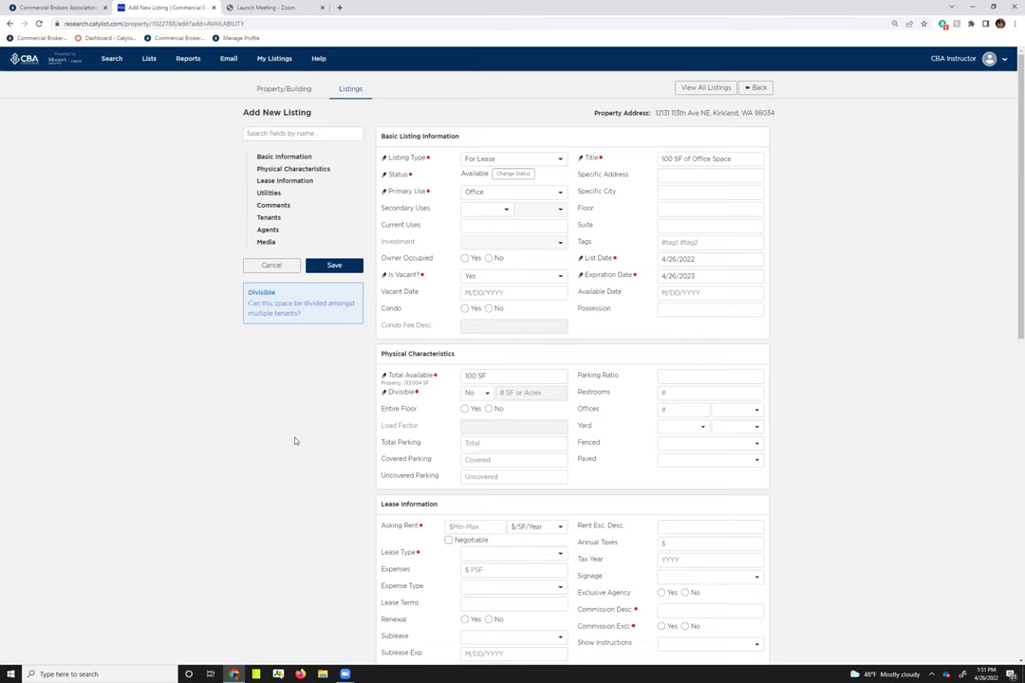
Step: Fill in the lease information with a negotiable asking rent, the Gross lease type and No for commission exclusions
scroll(295, 441, "down", 3)
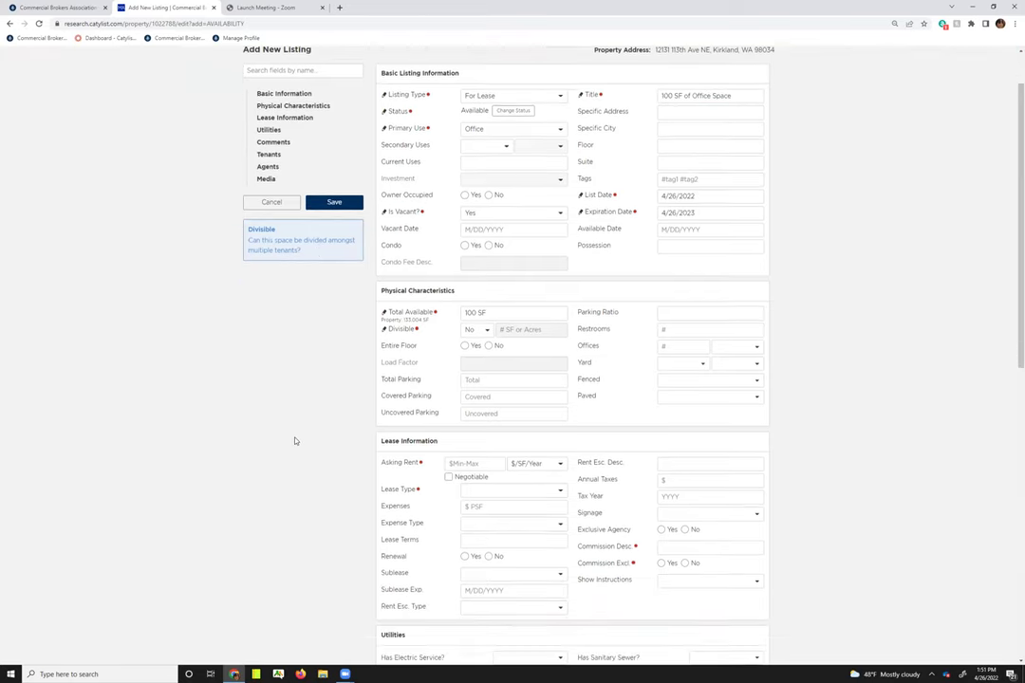
scroll(295, 441, "down", 3)
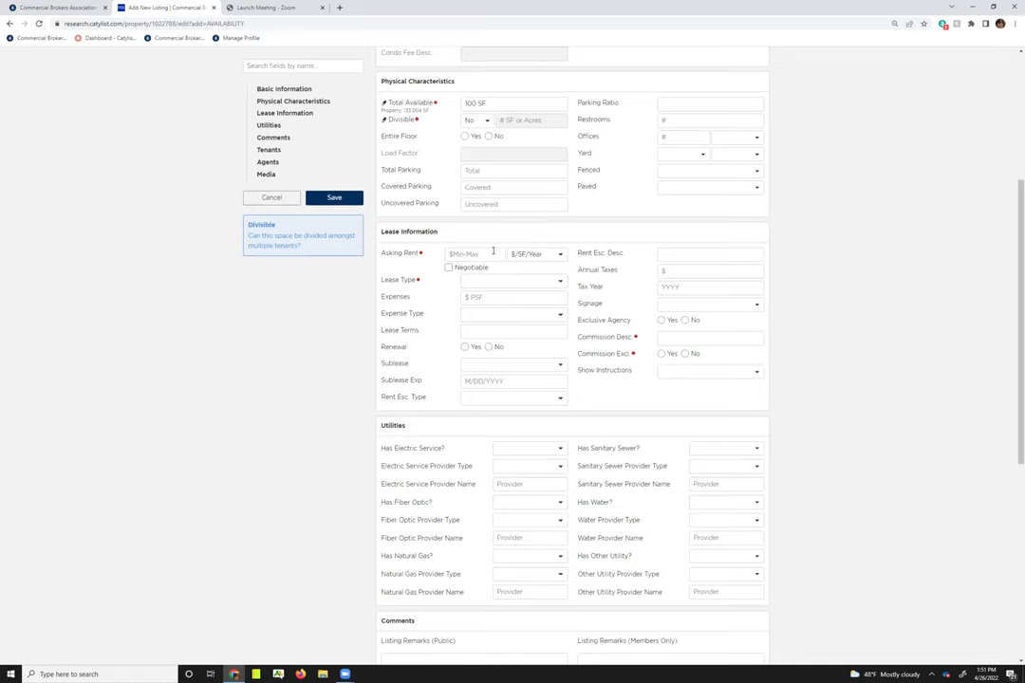
left_click(541, 258)
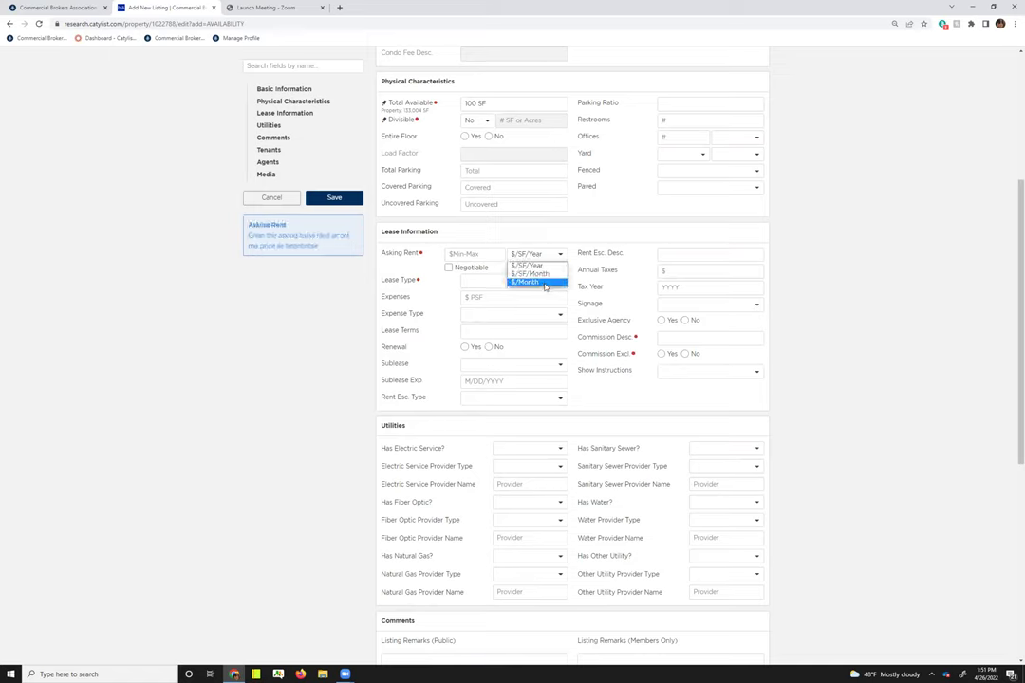
left_click(447, 266)
left_click(448, 269)
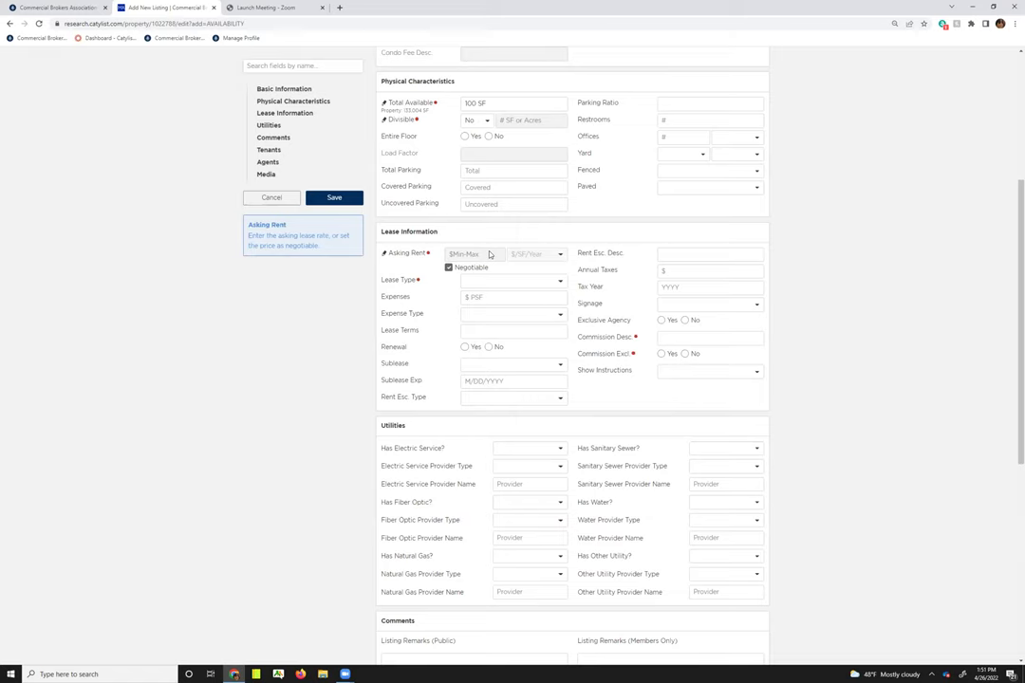
left_click(479, 282)
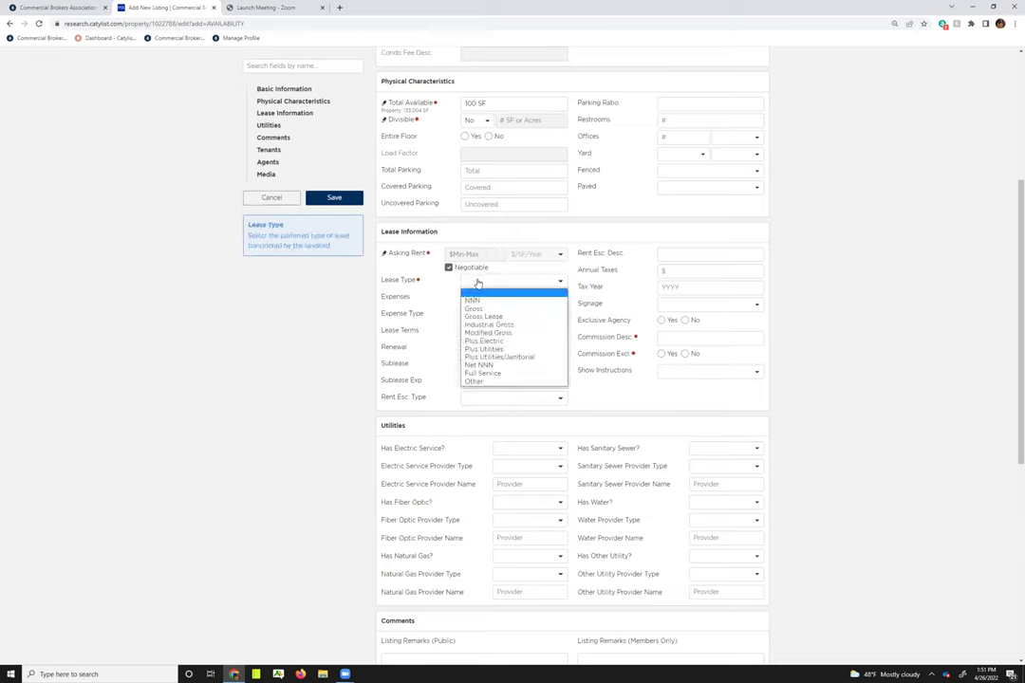
left_click(472, 308)
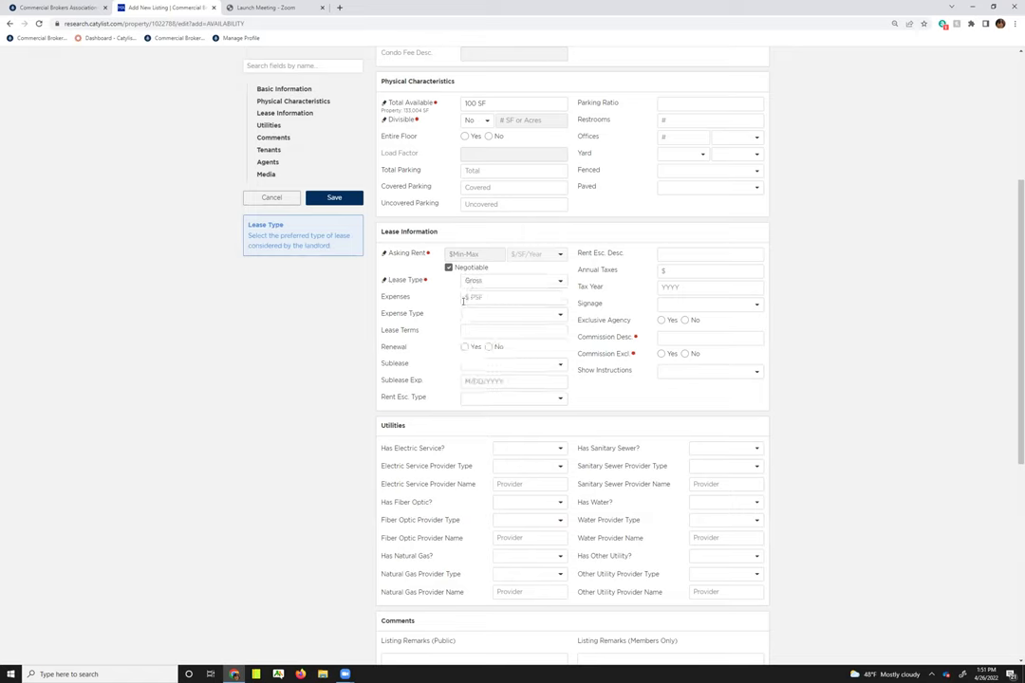
left_click(675, 340)
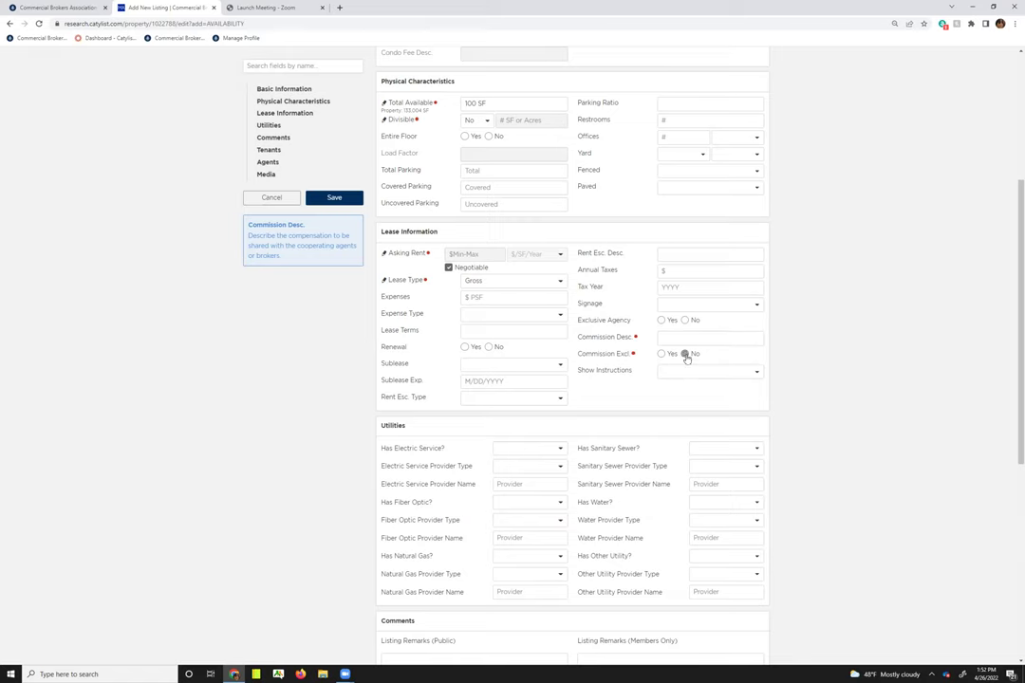
left_click(685, 354)
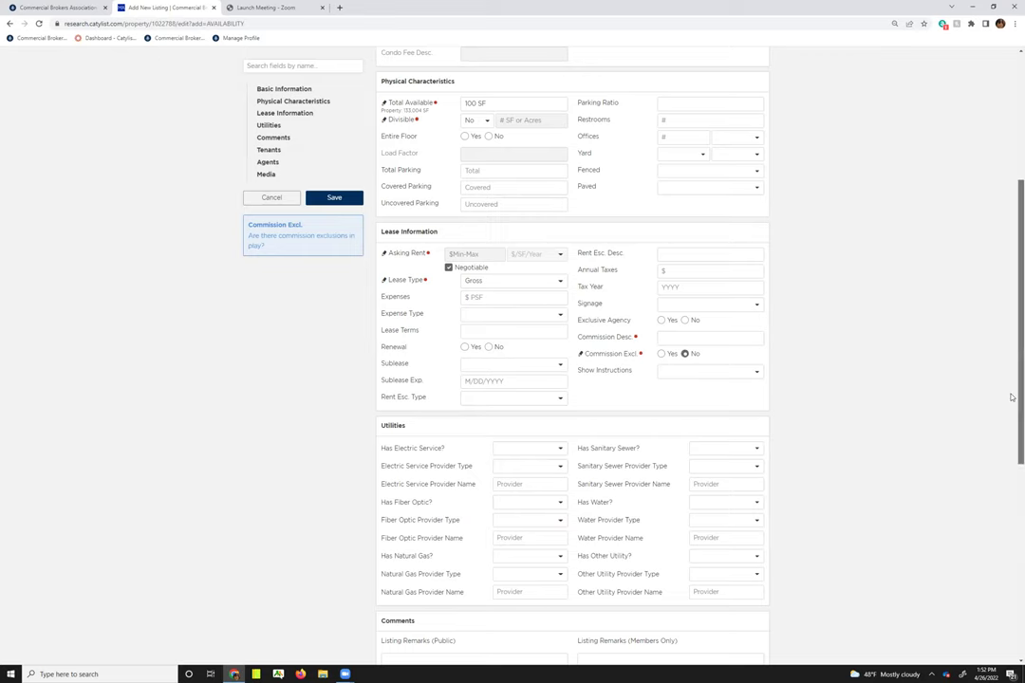
Step: Add a blank secondary agent entry under the listing agents and try to save the listing
left_click_drag(1011, 397, 1011, 610)
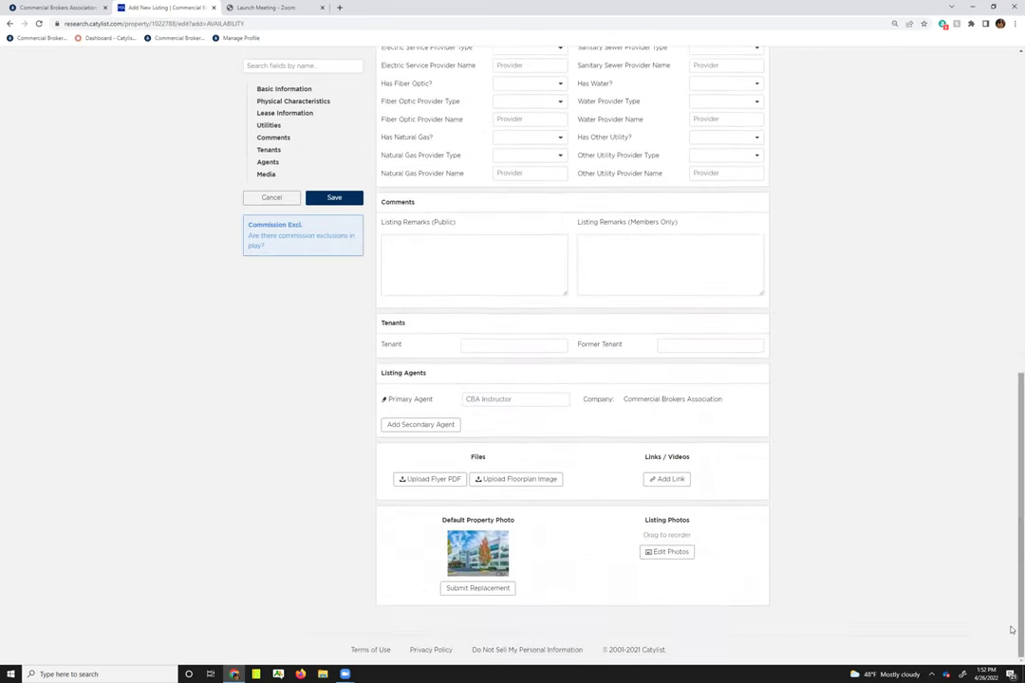
left_click(412, 425)
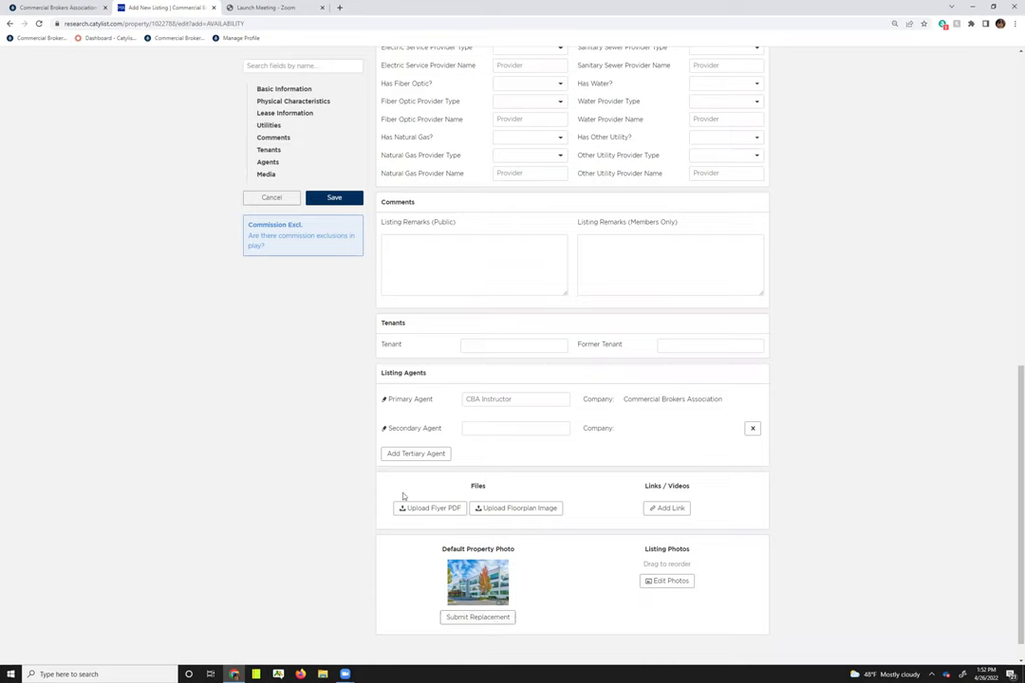
left_click(336, 198)
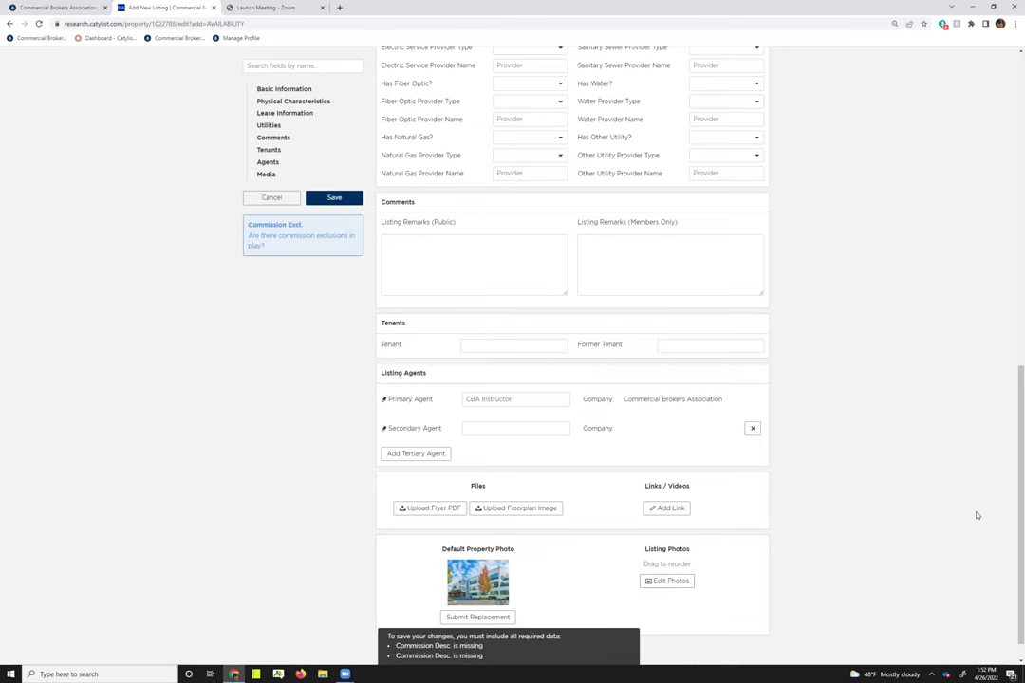
Step: Enter 3% as the commission description in the lease information and save the listing
scroll(1006, 399, "up", 2)
scroll(998, 361, "up", 1)
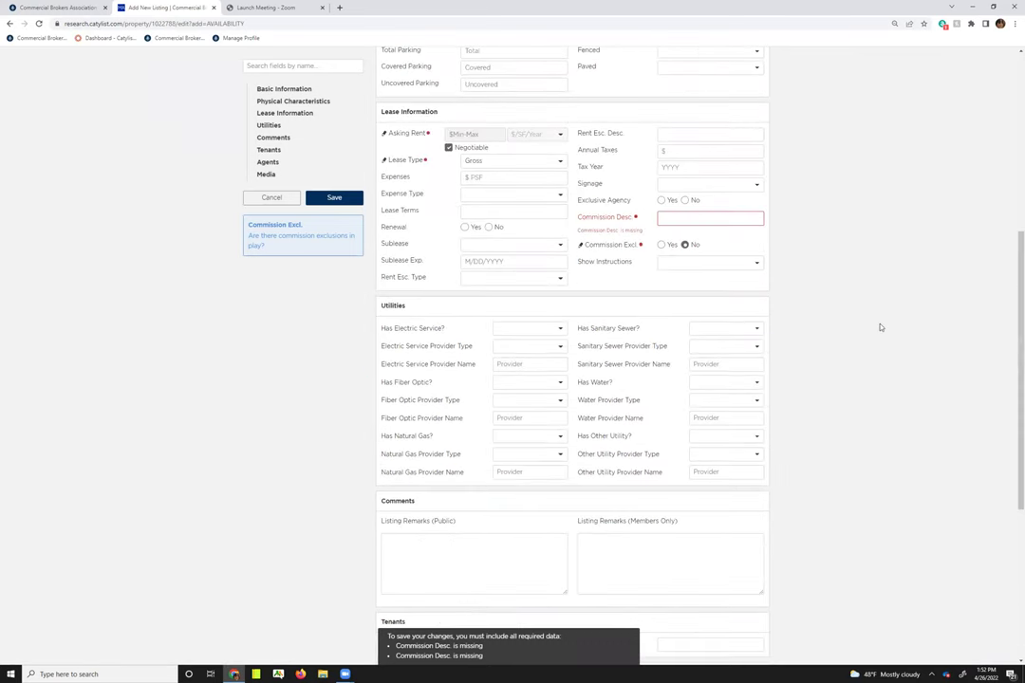
left_click(737, 220)
type("3%")
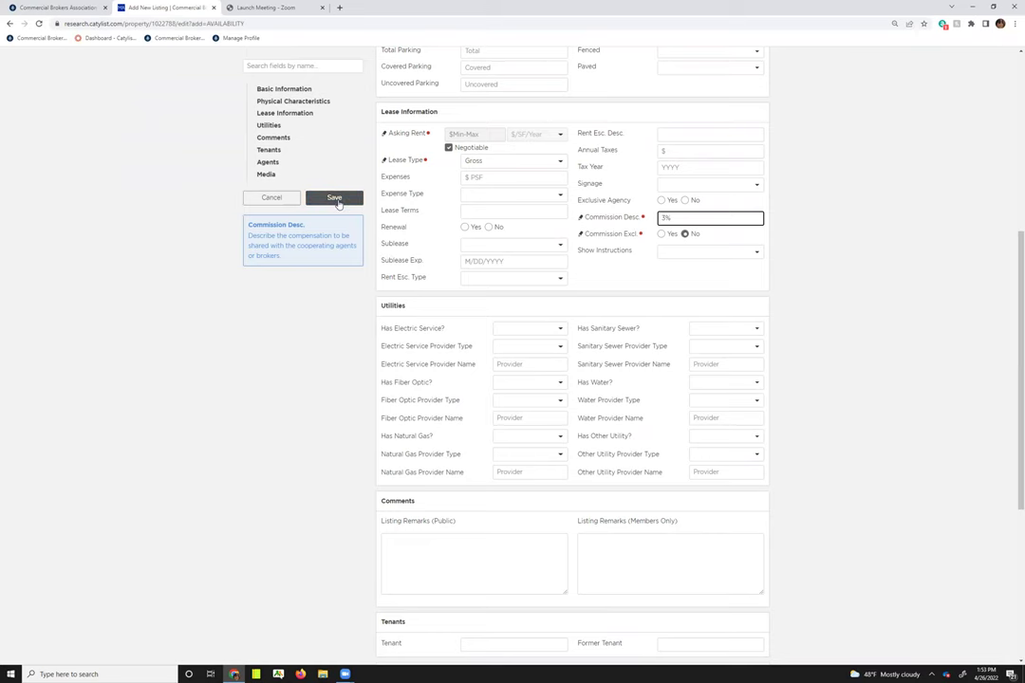
left_click(335, 198)
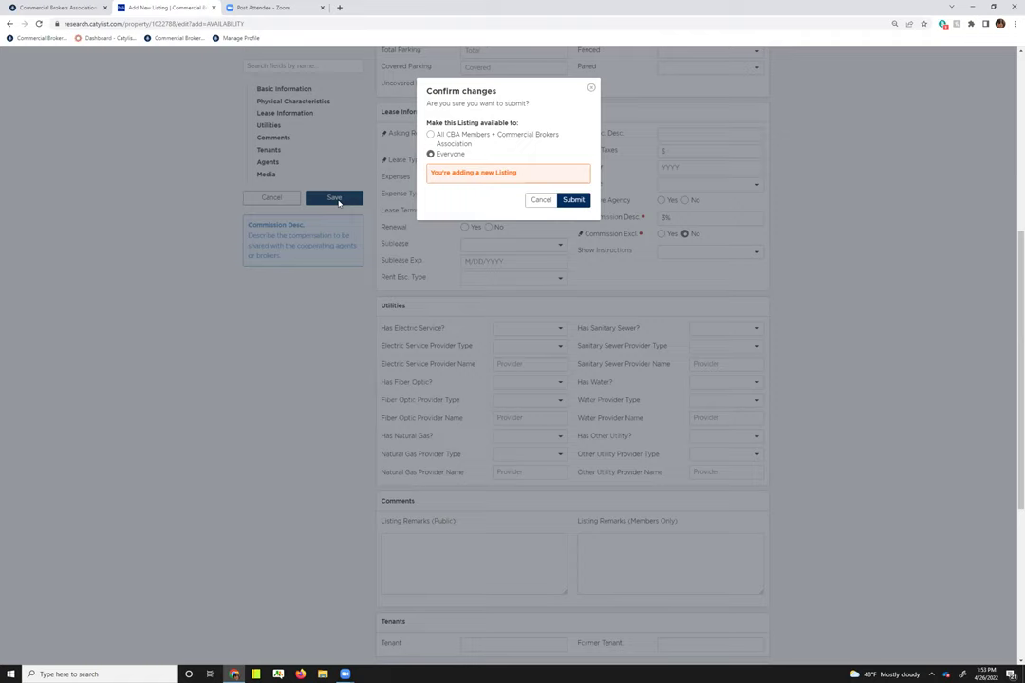
Step: Make the new listing available to Everyone and submit it
left_click(466, 142)
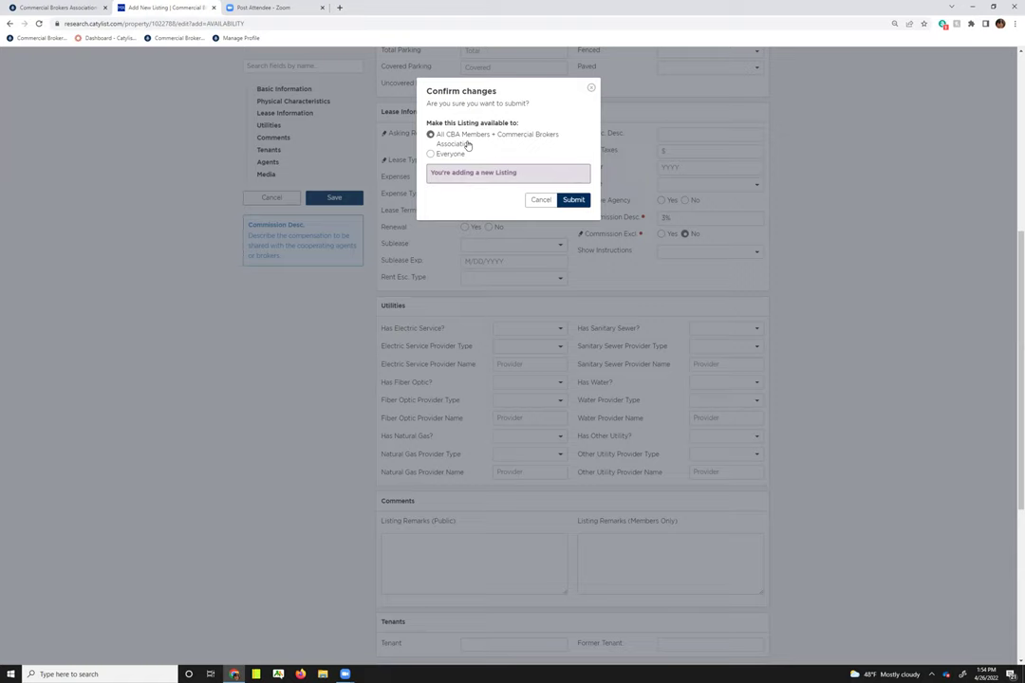
left_click(450, 155)
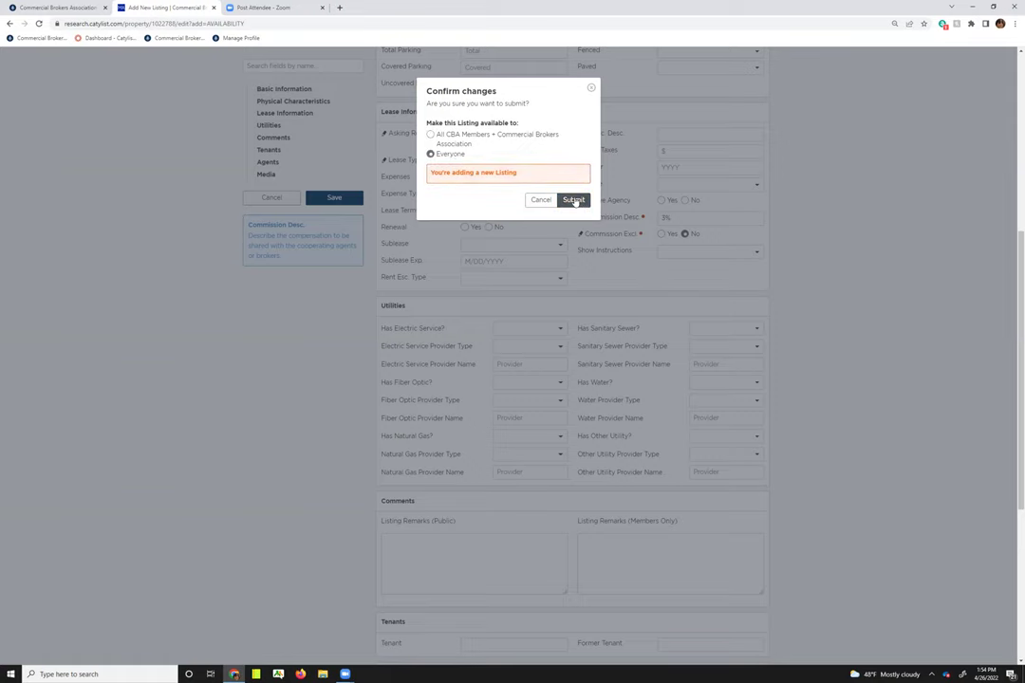
left_click(574, 200)
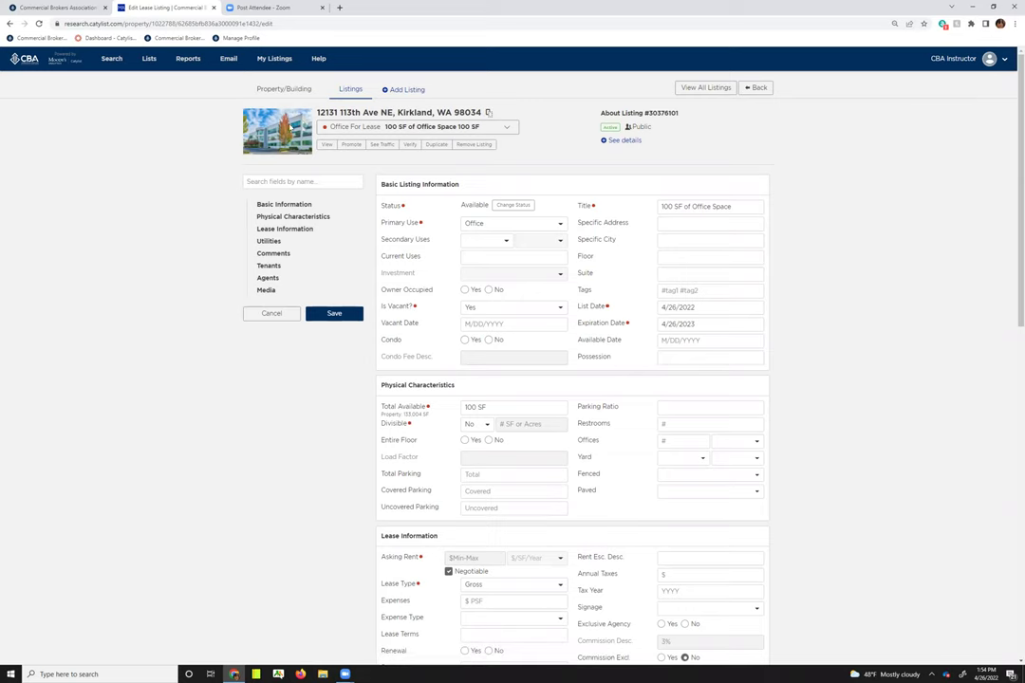
Step: Return to the agent's own listings and expand the spaces of all properties
left_click(259, 58)
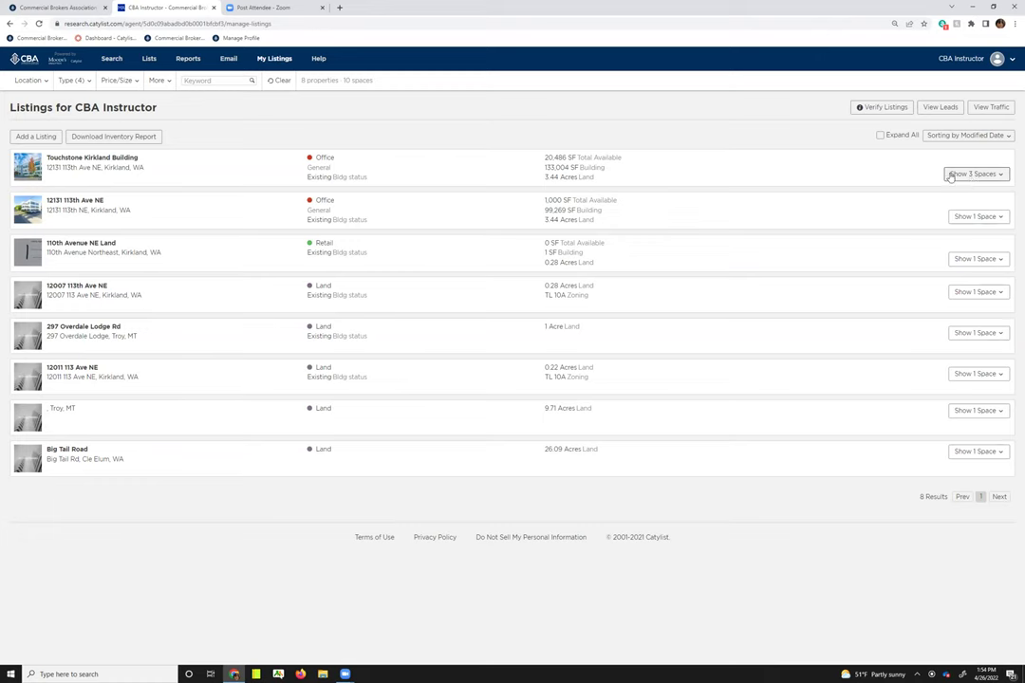
left_click(897, 136)
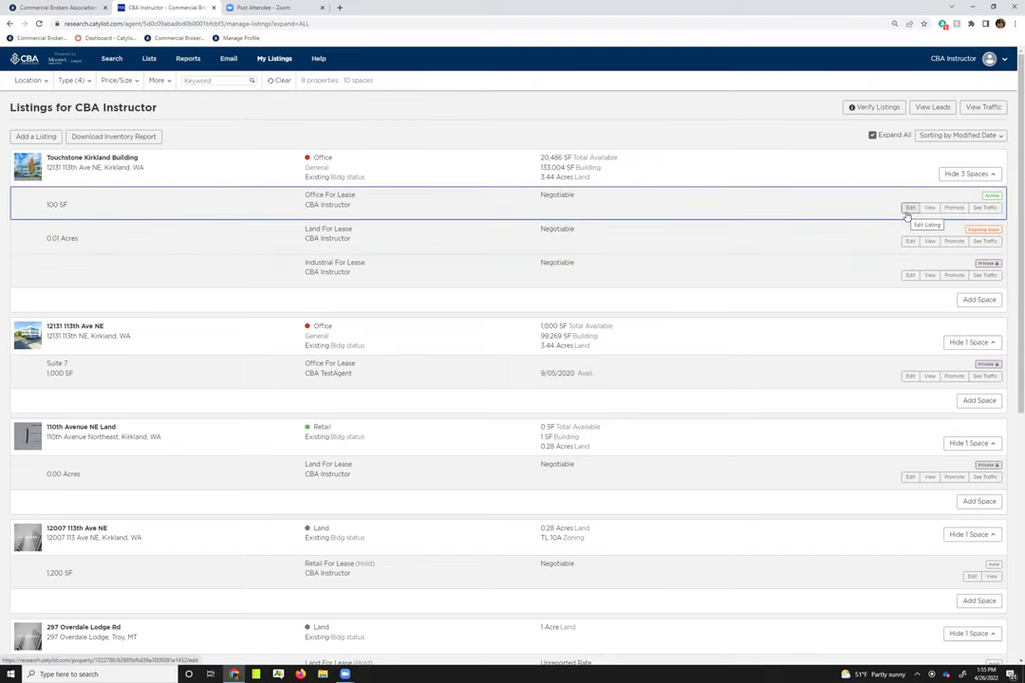
Step: Open the 100 SF office lease of the Touchstone Kirkland Building for editing and review its available status options and listing fields
left_click(909, 209)
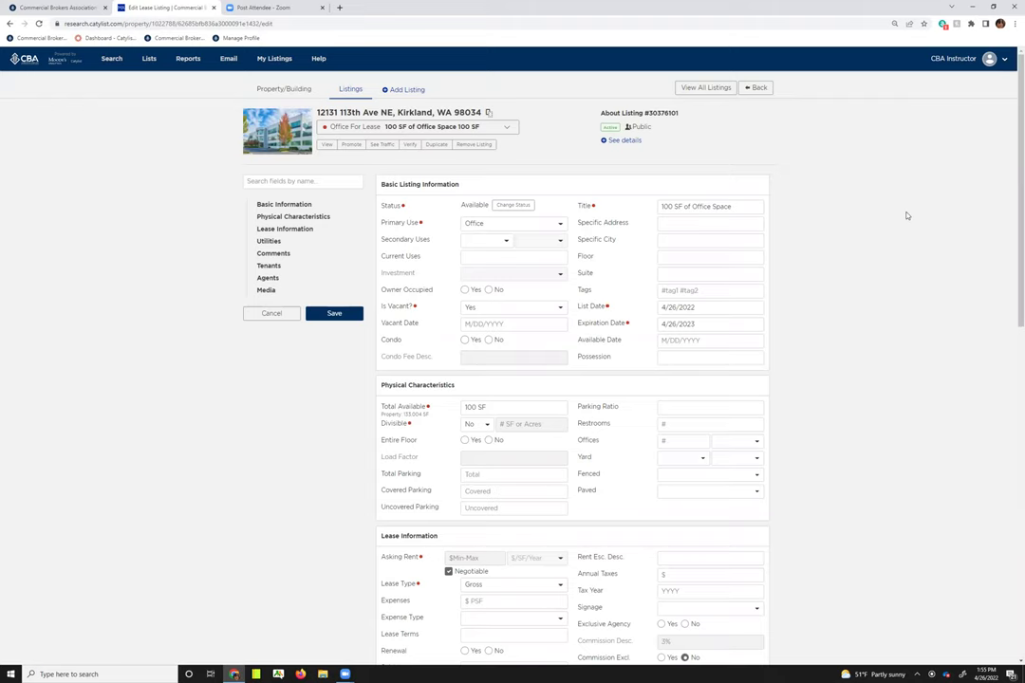
left_click(505, 205)
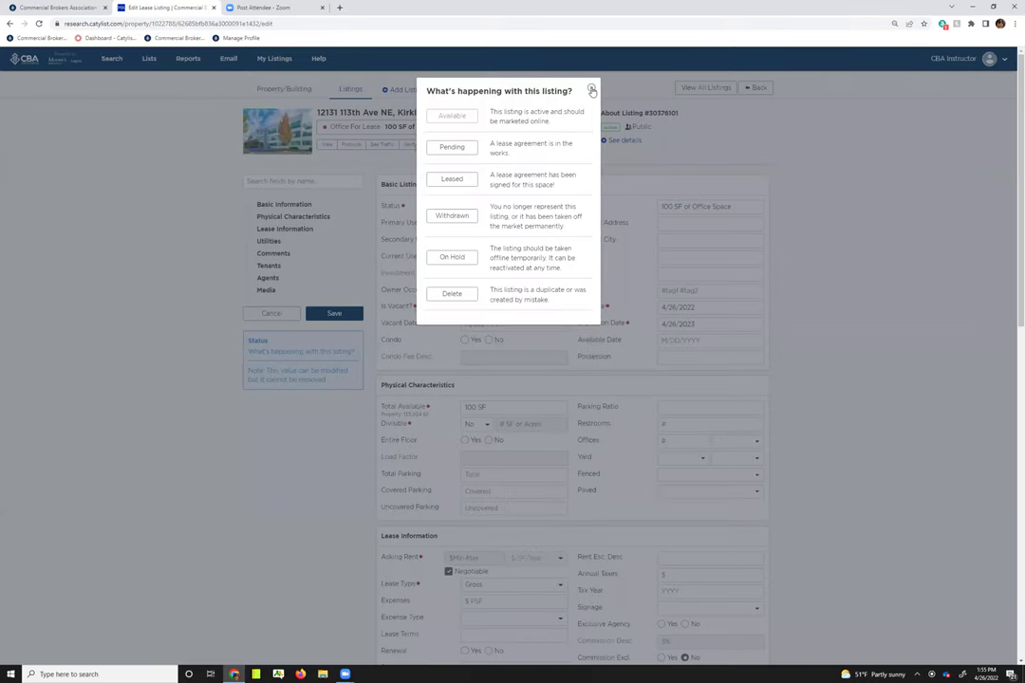
left_click(500, 76)
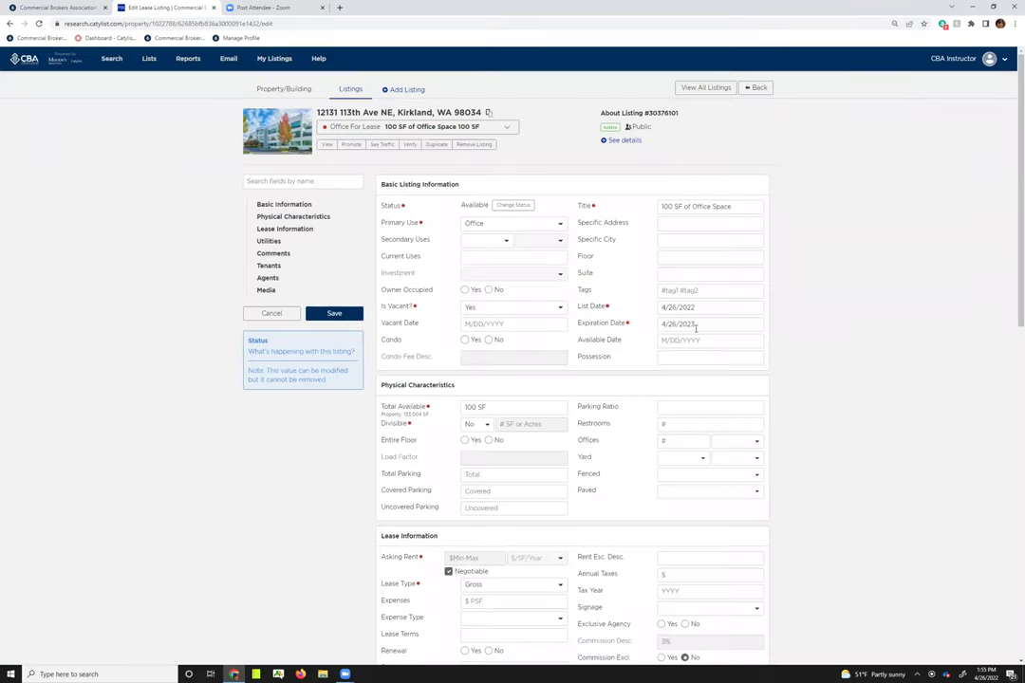
scroll(696, 328, "down", 5)
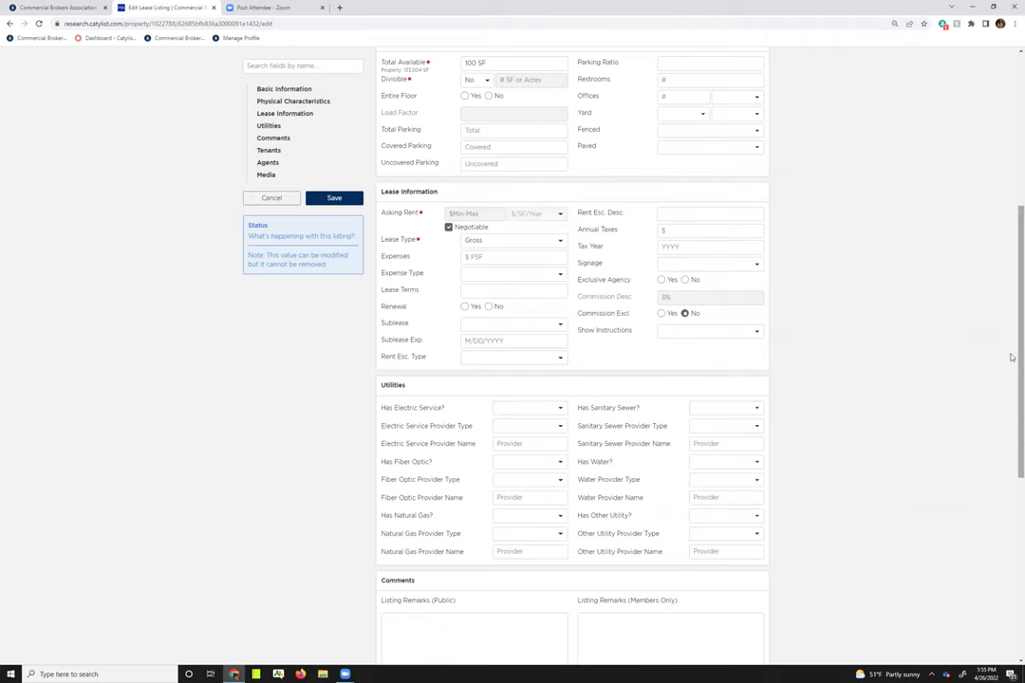
left_click_drag(1012, 370, 997, 225)
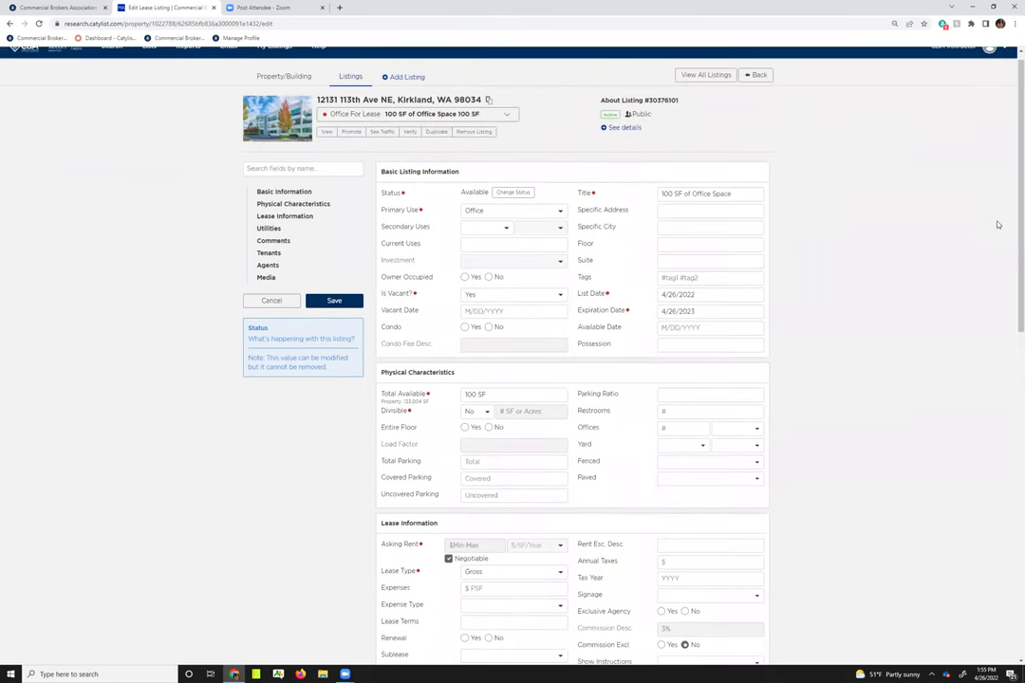
Step: Duplicate the 100 SF office lease listing and set the copy's total available area to 120
left_click(436, 133)
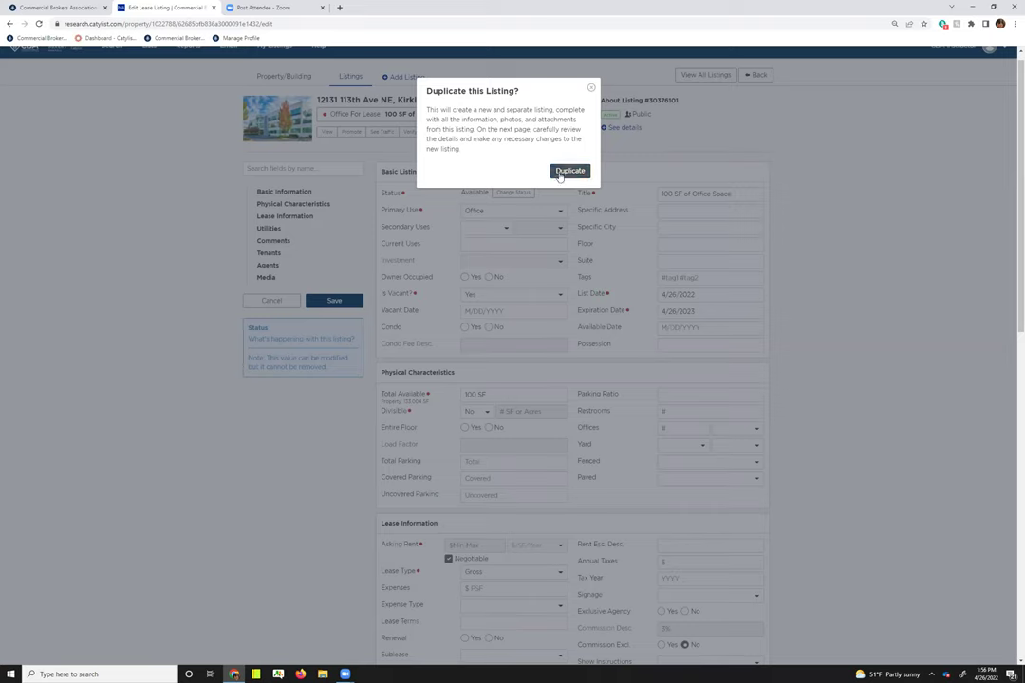
left_click(559, 172)
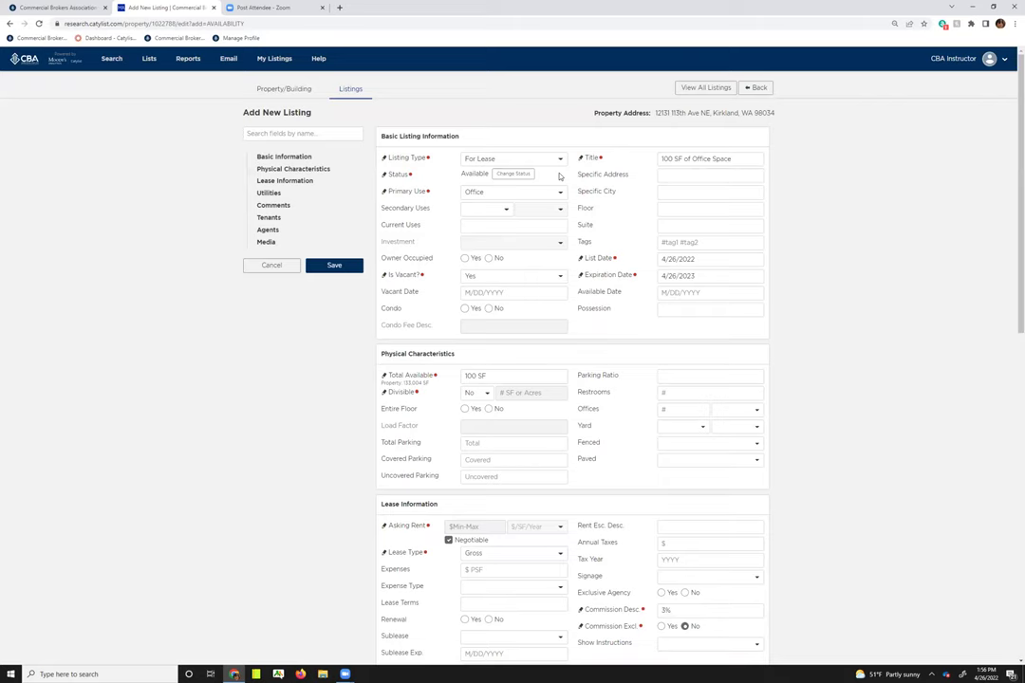
left_click(475, 377)
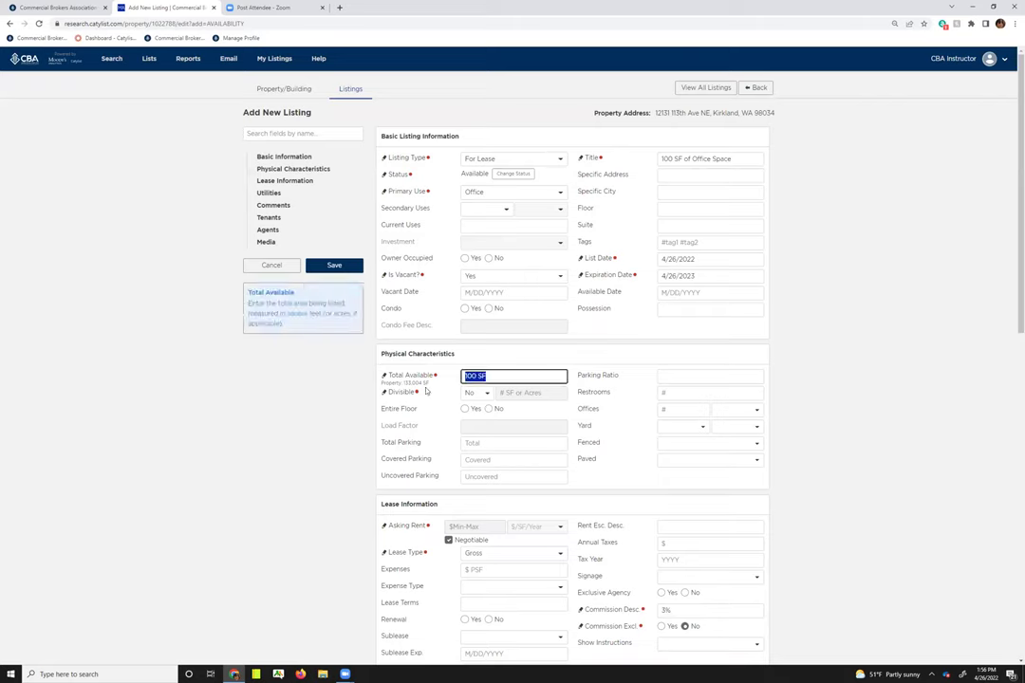
type("120")
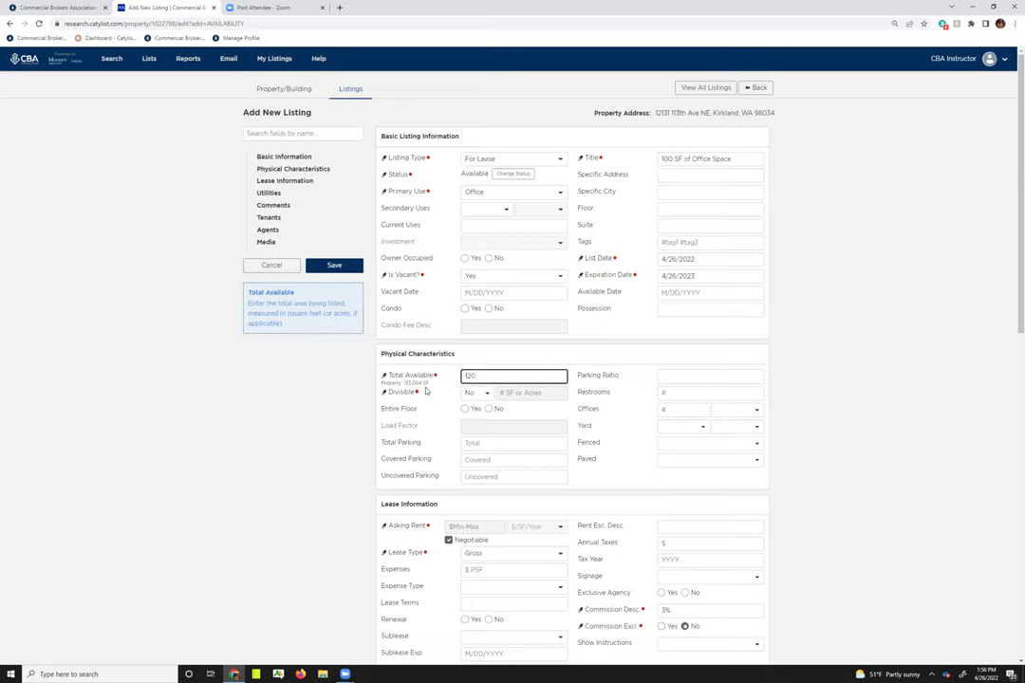